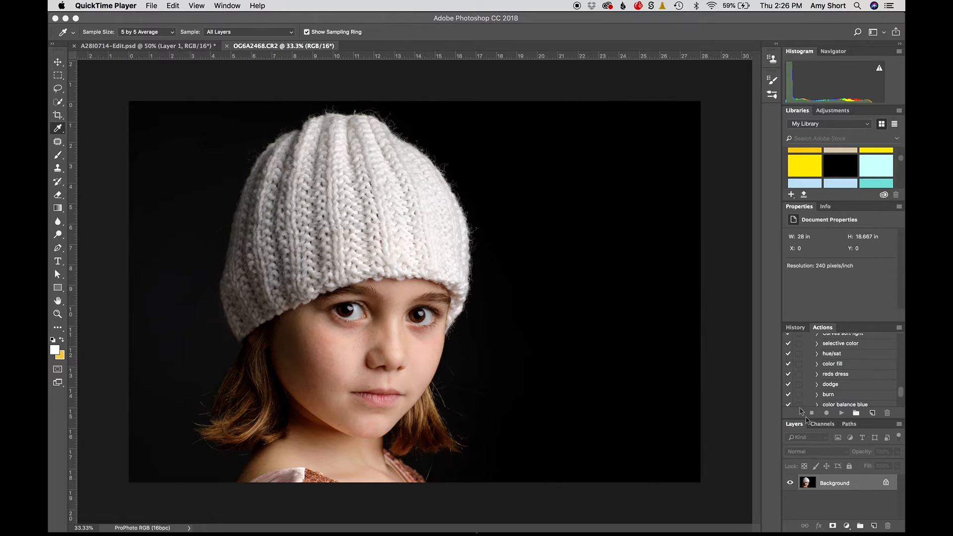
Step: Add a Curves adjustment layer and set its target shadow color to skin sampled below the girl's right eye (ad9c86), without saving defaults
click(846, 526)
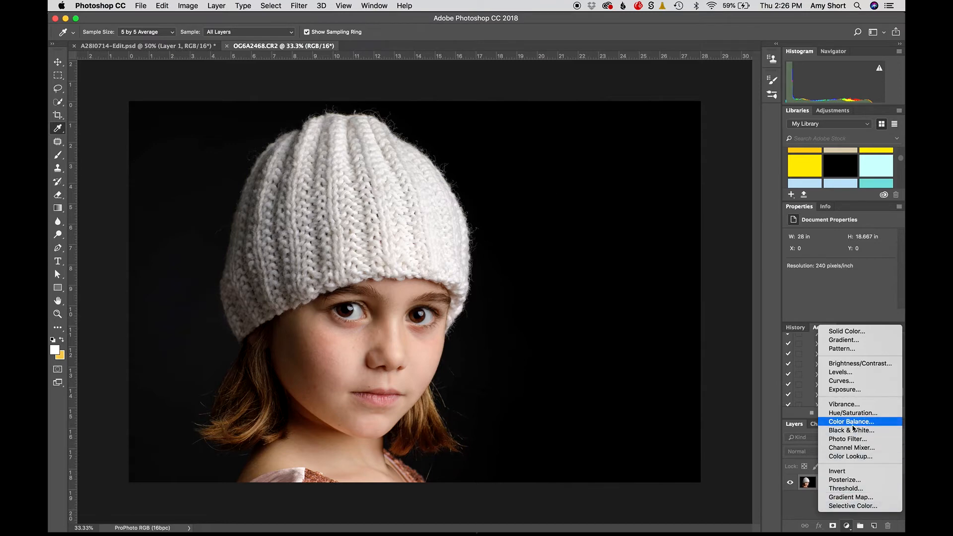
click(845, 381)
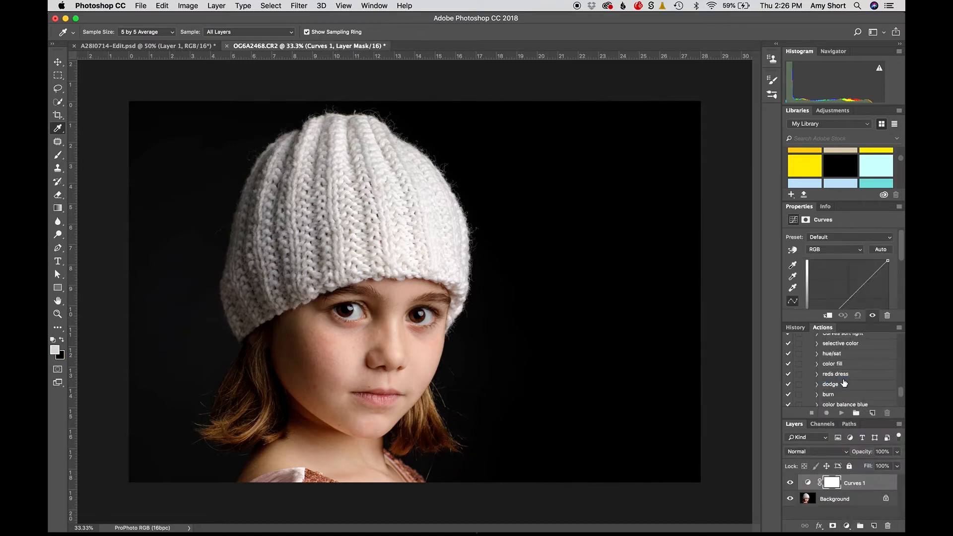
click(810, 483)
double_click(792, 267)
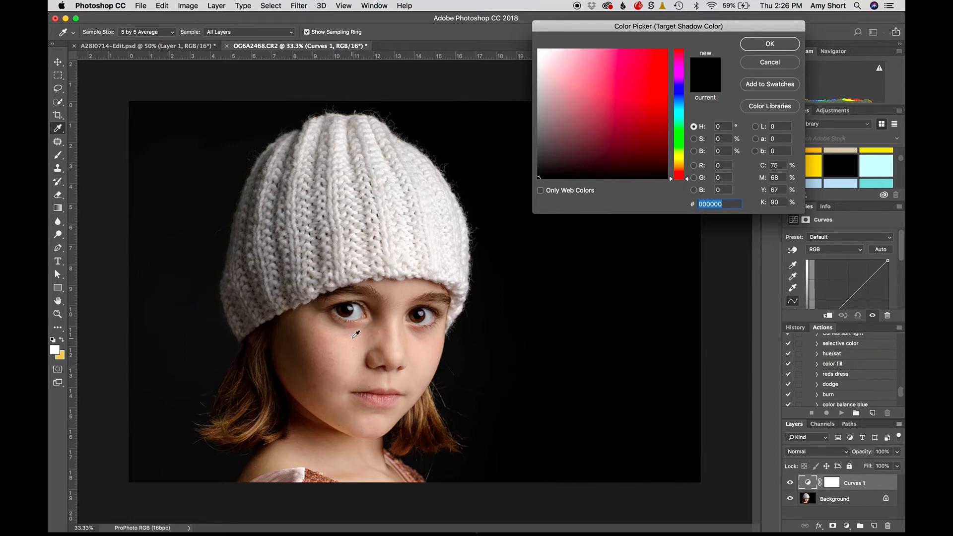
click(354, 333)
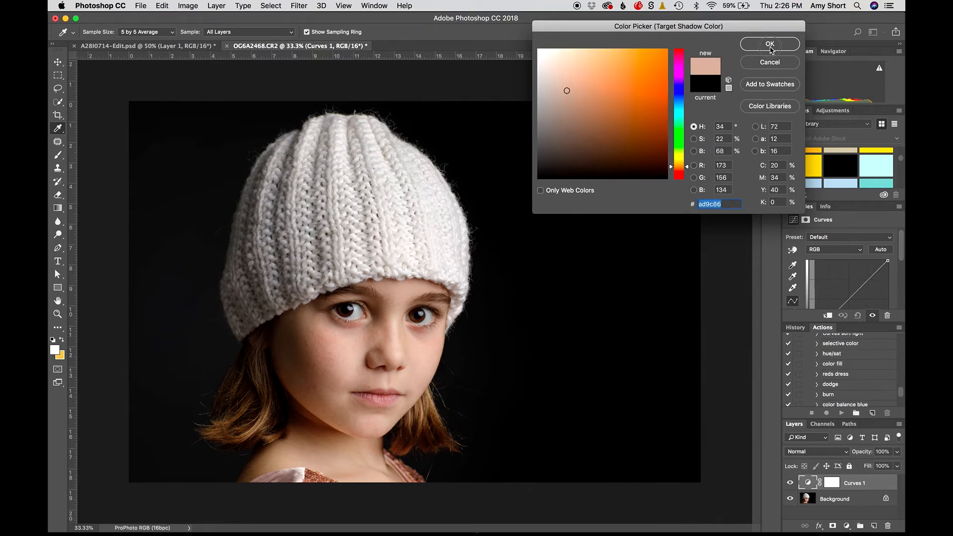
click(770, 44)
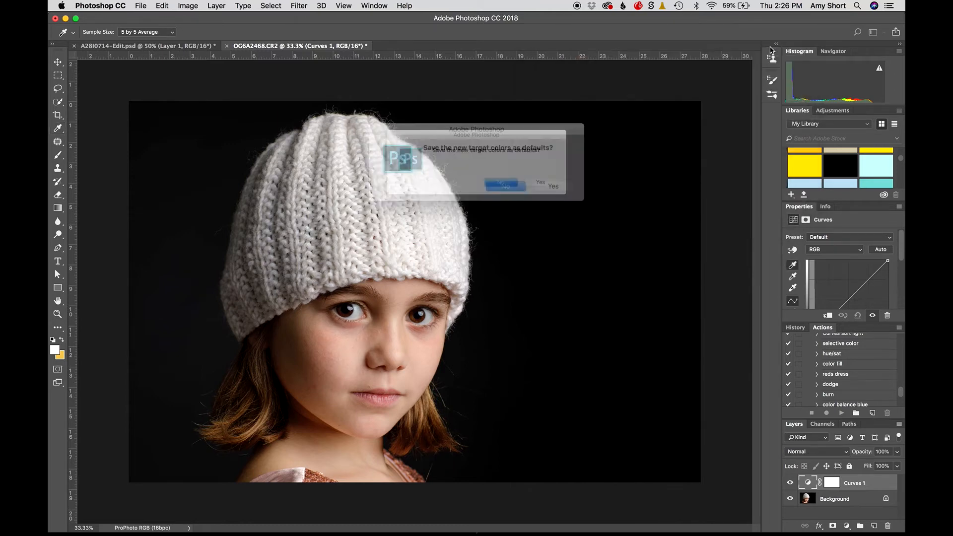
click(514, 184)
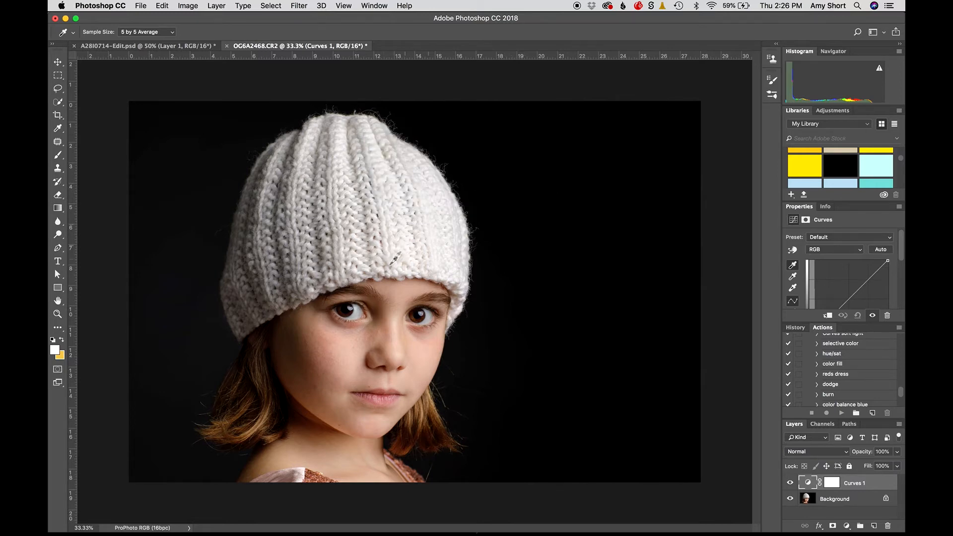
Step: Set the Curves black point on the dark skin under the girl's right eye and invert the layer mask to black
click(353, 328)
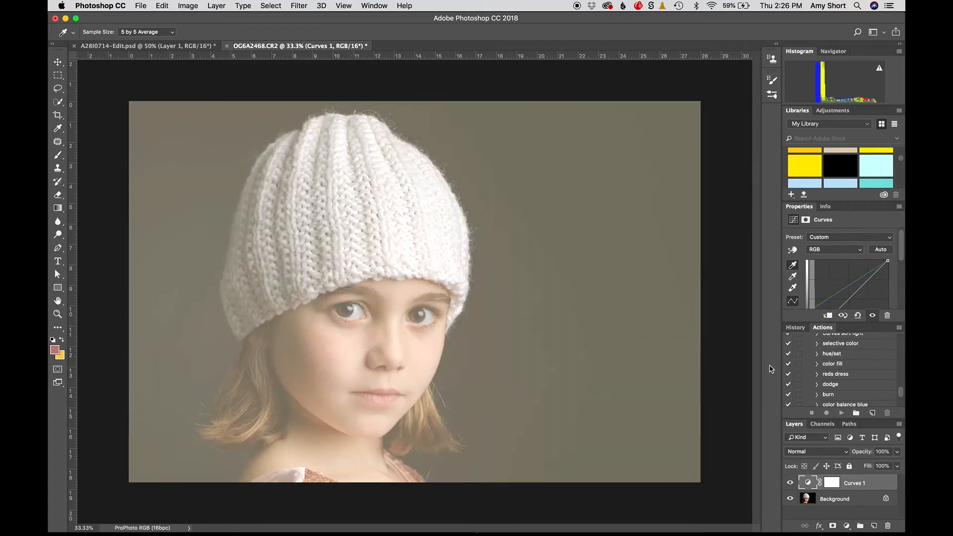
click(832, 483)
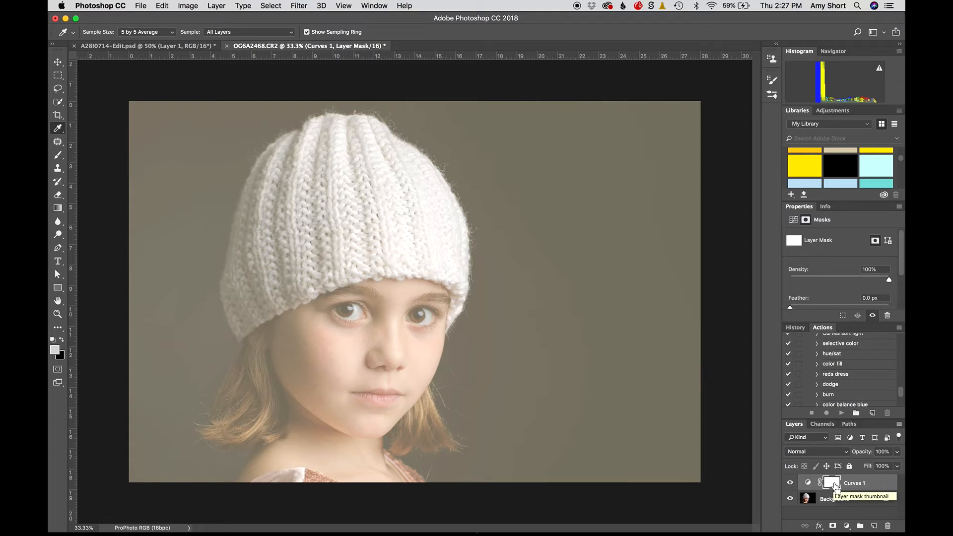
key(super+i)
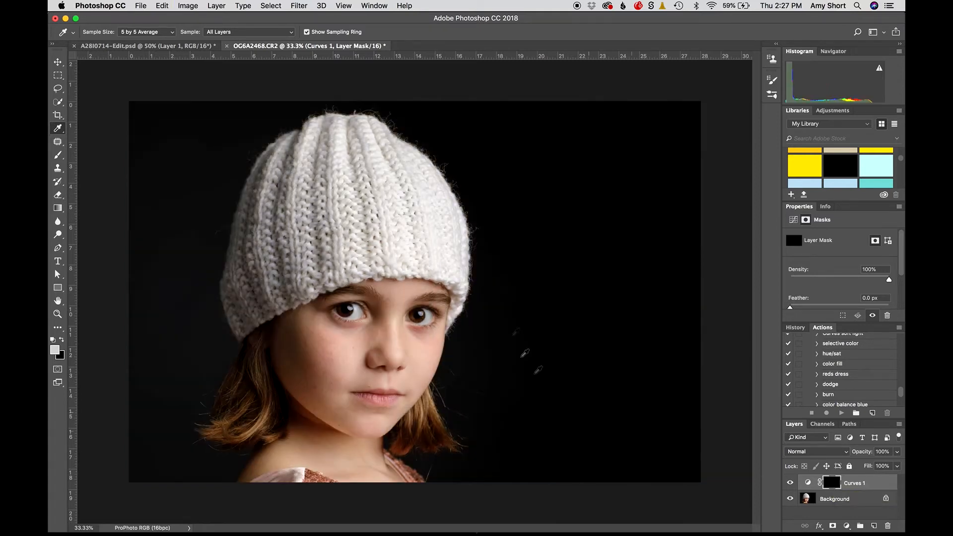
Step: Switch to the Brush tool and set its opacity to 32%
key(b)
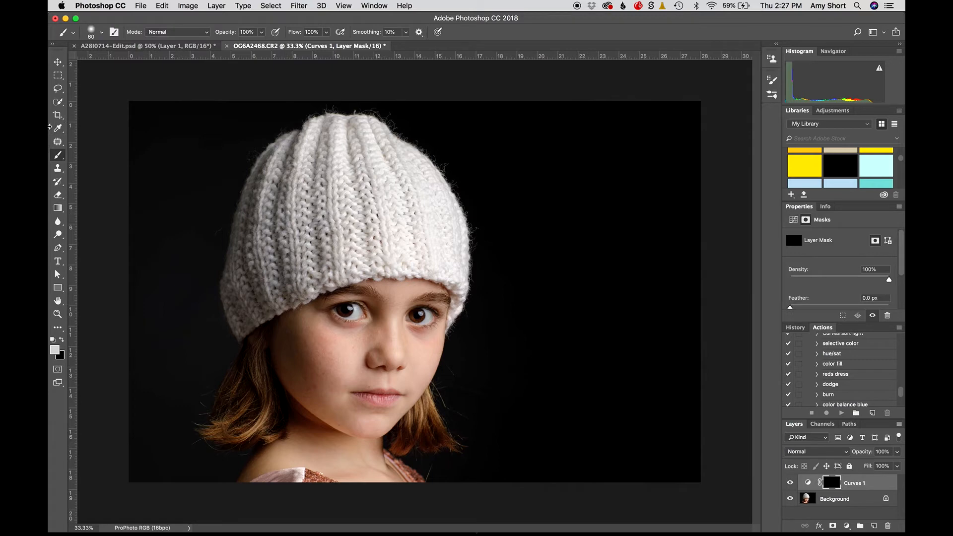
click(262, 33)
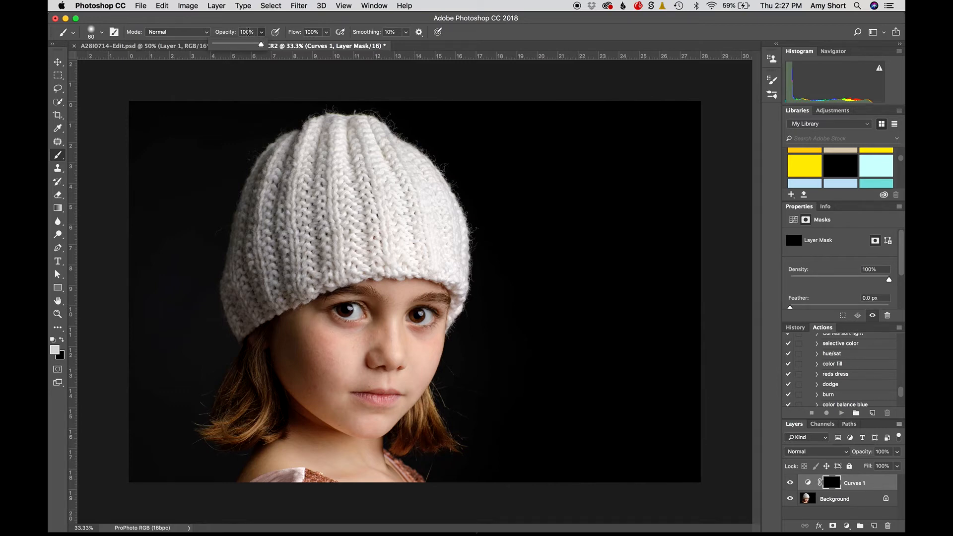
click(247, 32)
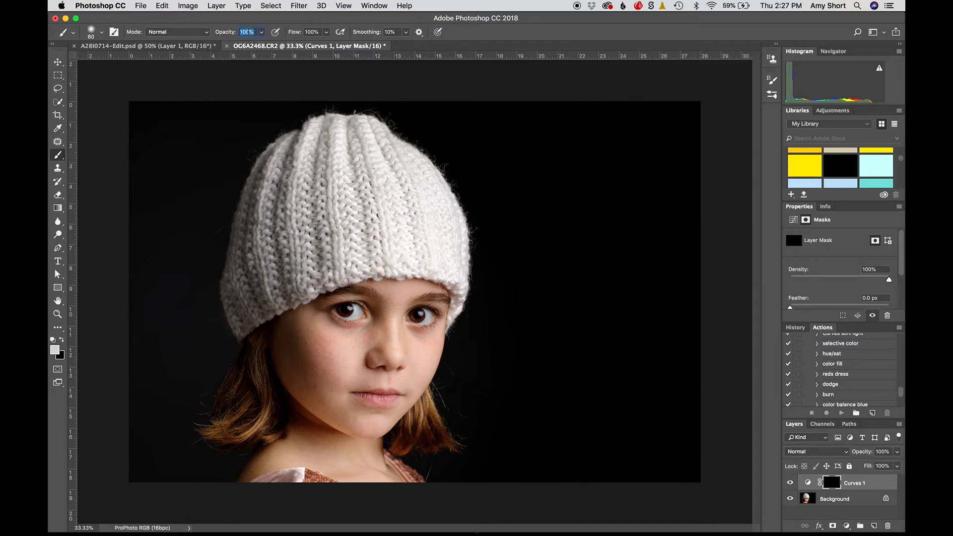
text(32)
key(Return)
Step: Paint white on the Curves 1 mask over the shadow under the girl's right eye, with the brush enlarged to 250 px
key(super+equal)
key(super+equal)
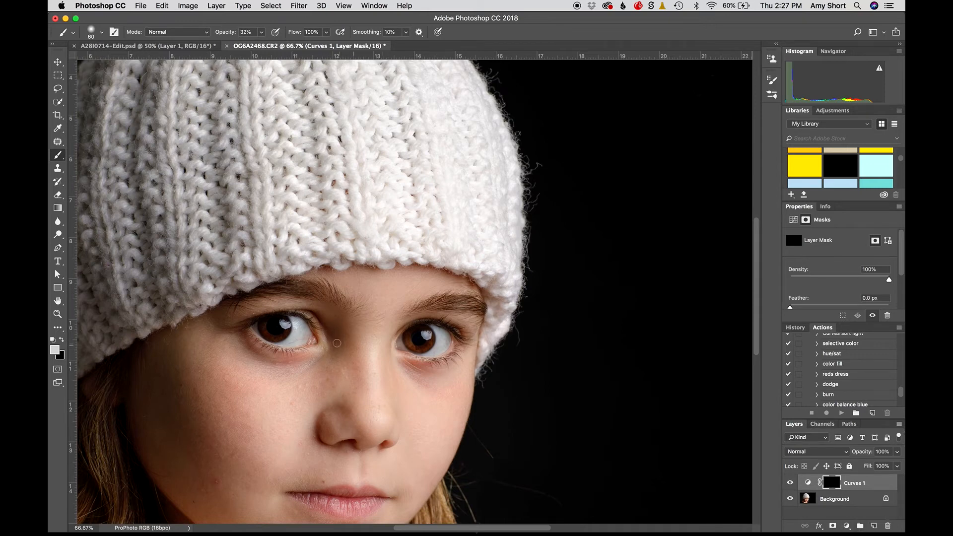
key(d)
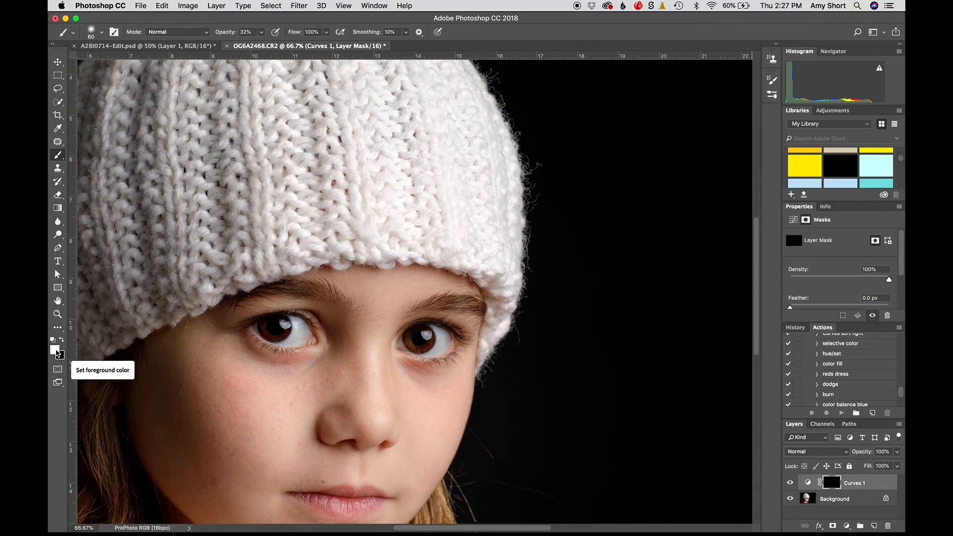
key(bracketright)
key(bracketright)
key(bracketright)
key(bracketright)
key(bracketright)
key(bracketright)
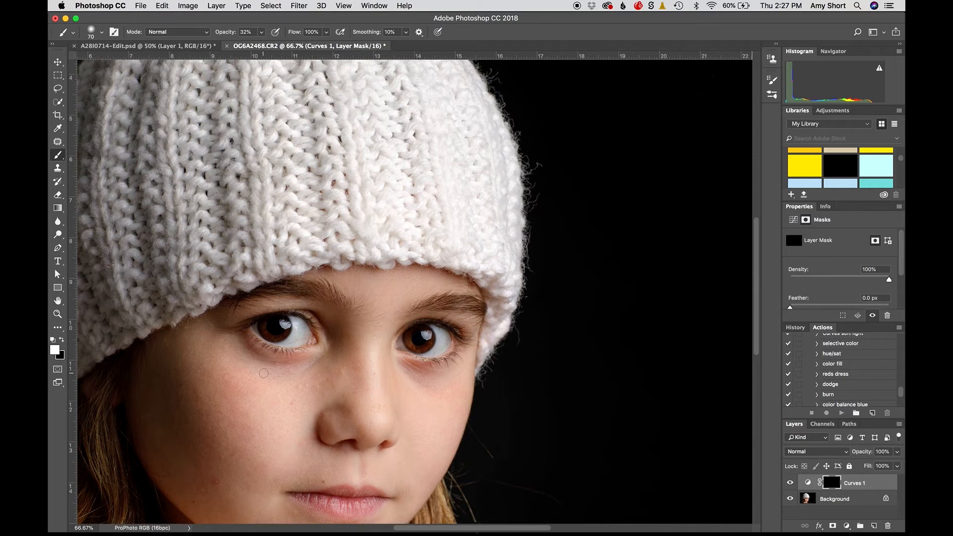
key(bracketright)
key(bracketright)
key(bracketright)
mouse_move(264, 362)
mouse_down()
mouse_move(309, 362)
mouse_move(258, 367)
mouse_up()
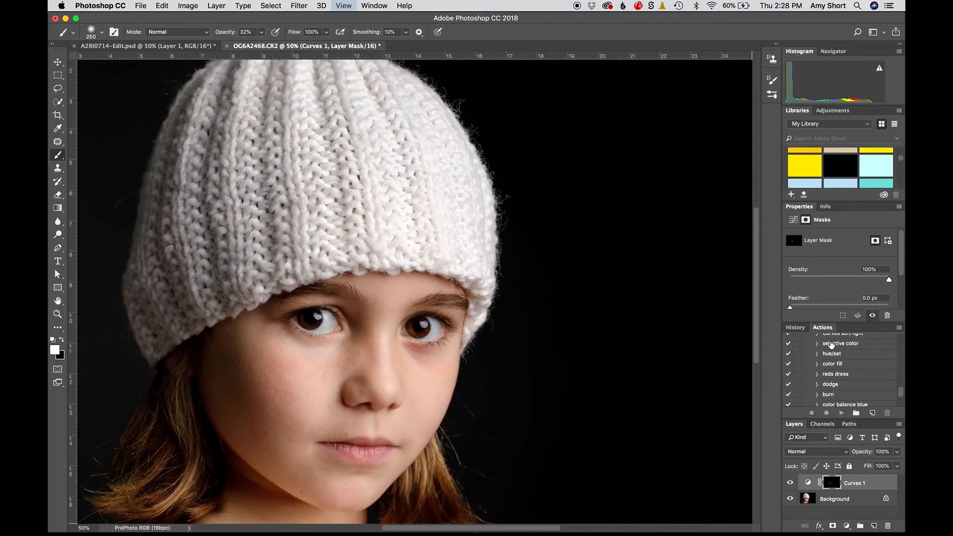
Step: Compare the image with and without the Curves 1 layer and set the layer's opacity to 80%
key(super+minus)
click(790, 483)
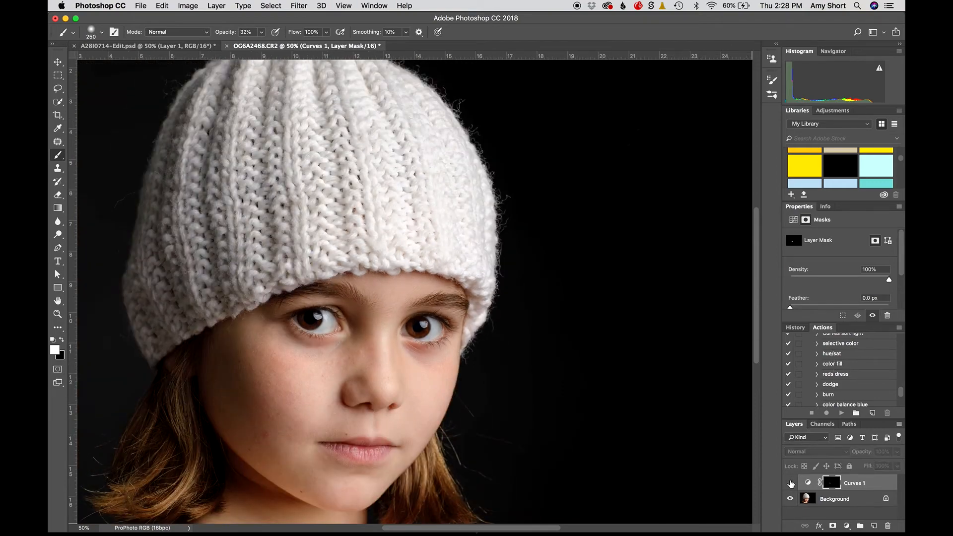
click(790, 483)
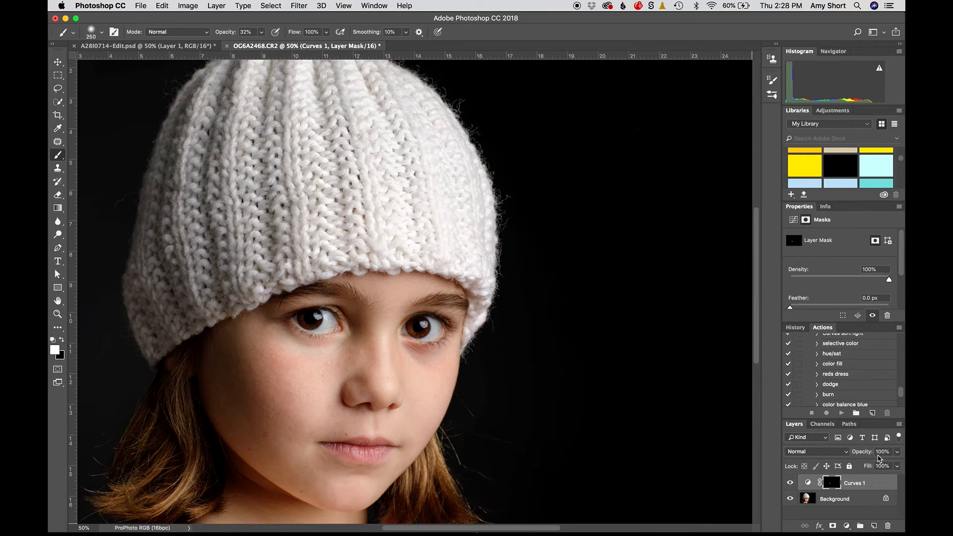
click(876, 451)
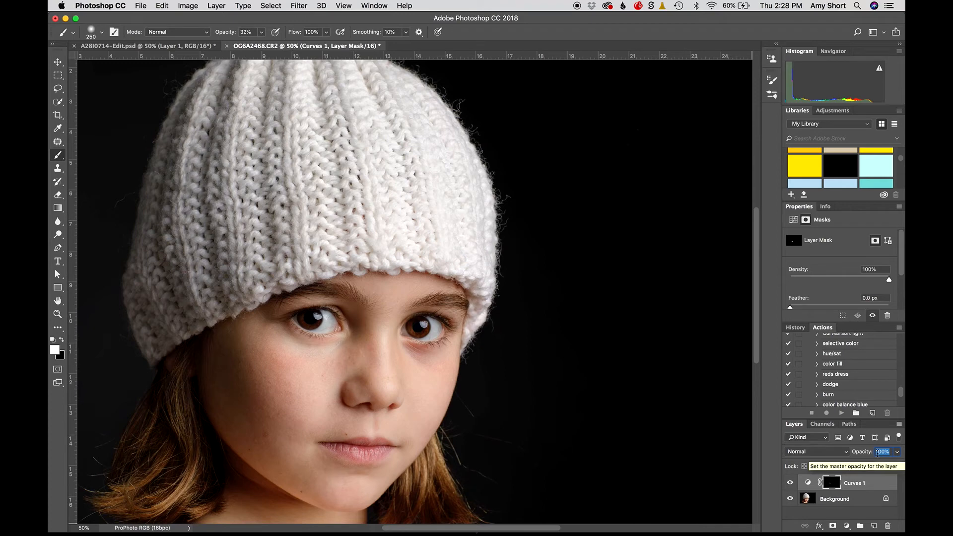
text(880)
key(Return)
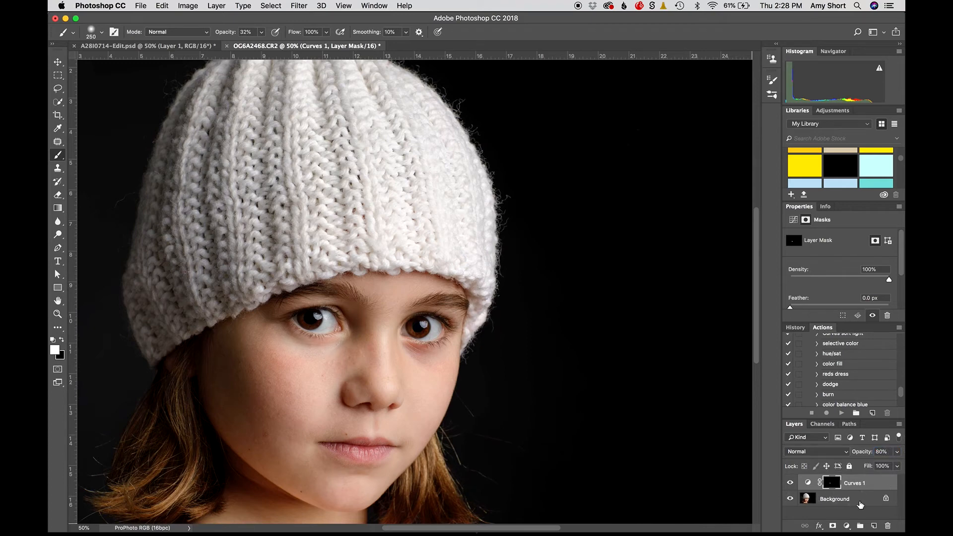
Step: Add a second Curves layer and set its target shadow color to skin sampled below the girl's left eye (c0ad95), without saving defaults
click(816, 485)
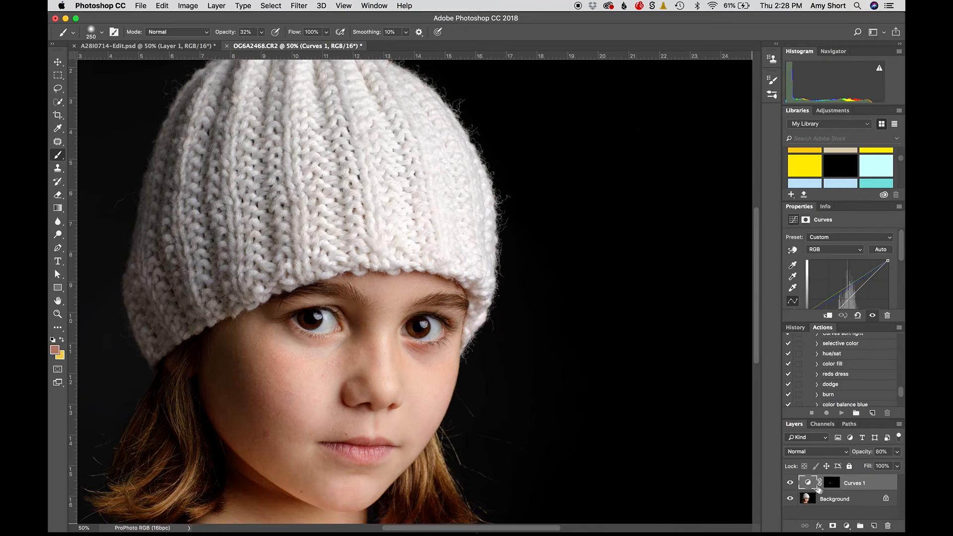
click(846, 525)
click(838, 380)
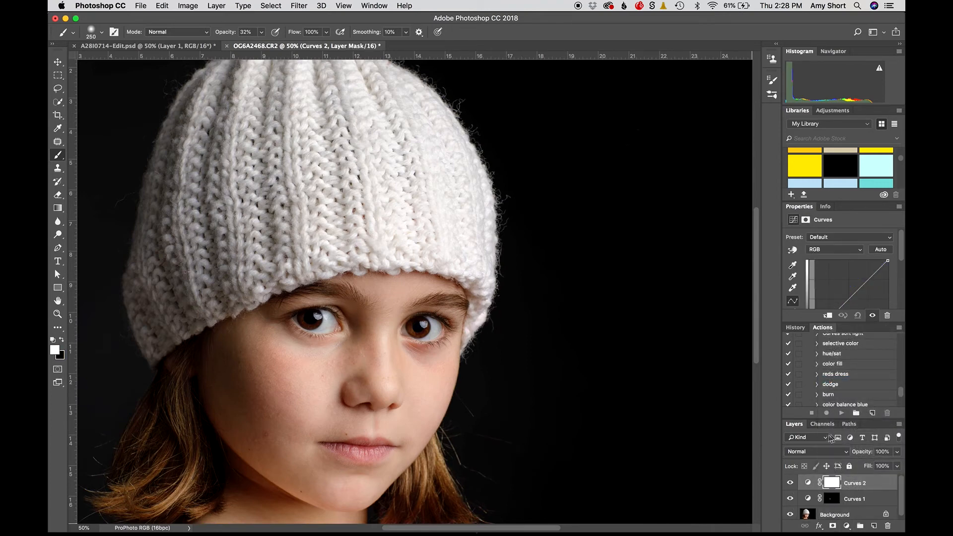
click(808, 482)
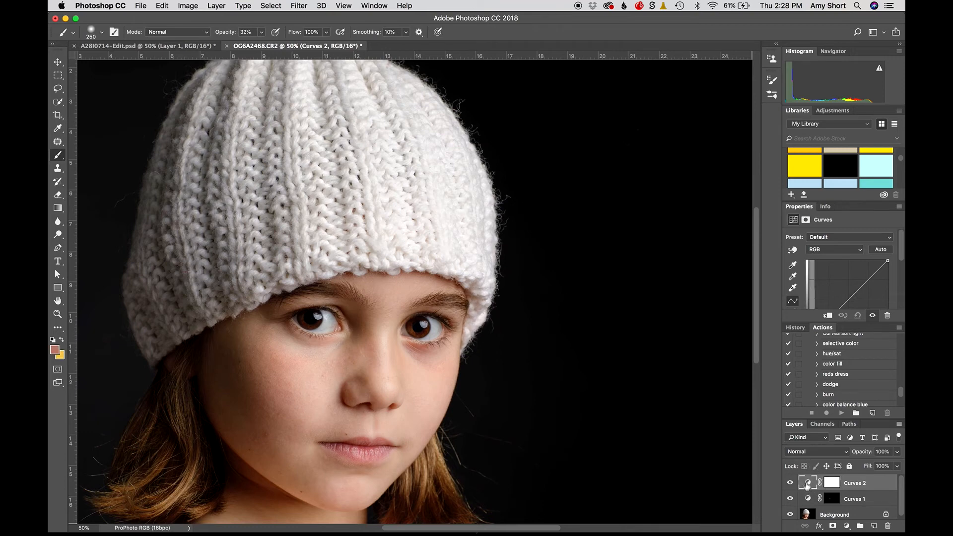
double_click(792, 264)
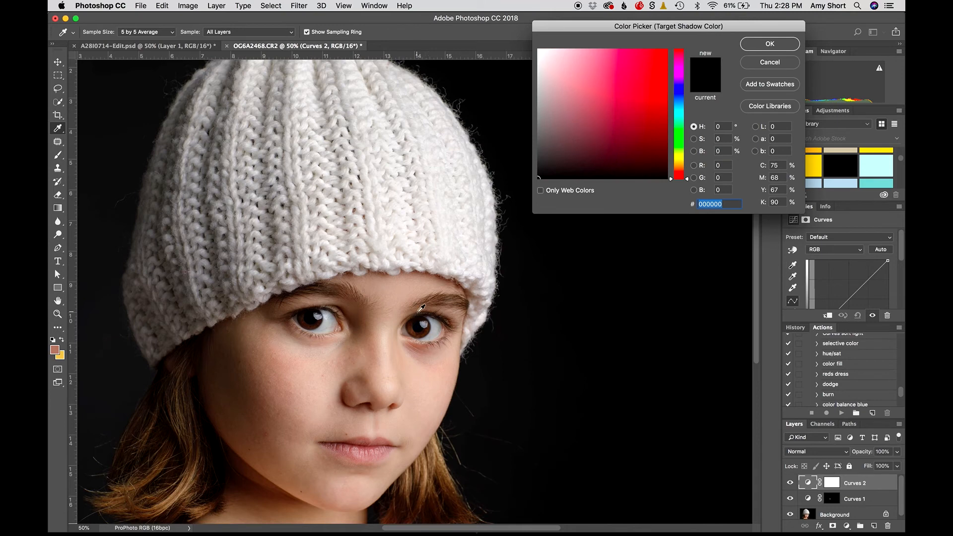
click(436, 369)
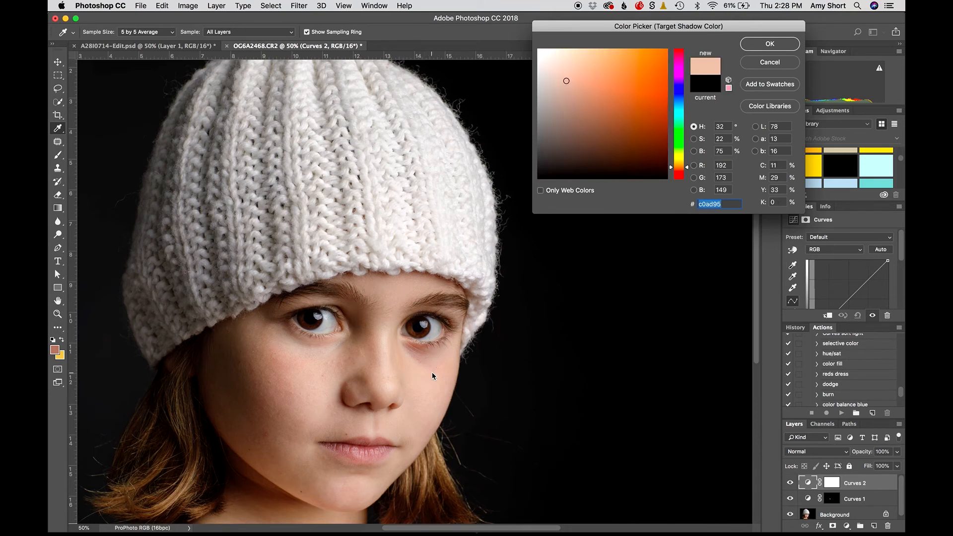
click(754, 47)
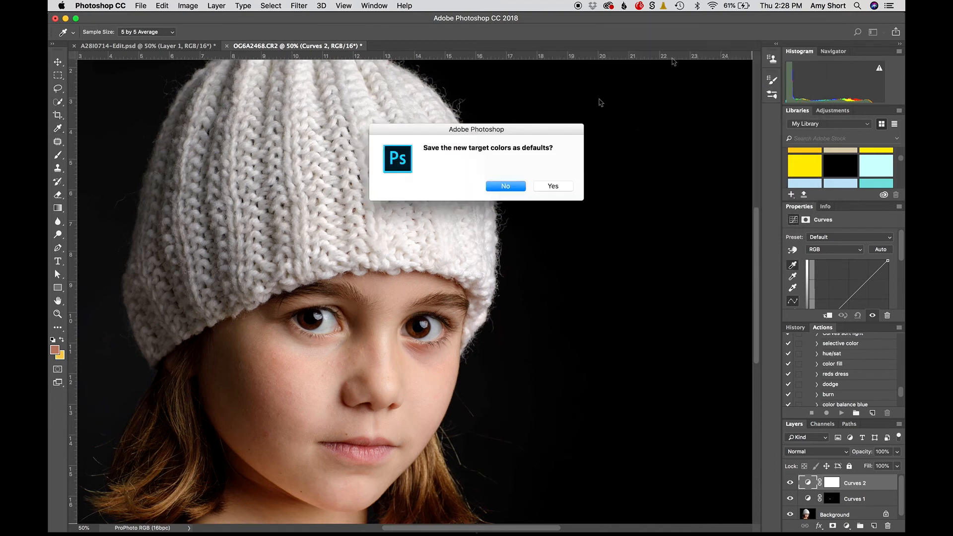
click(514, 184)
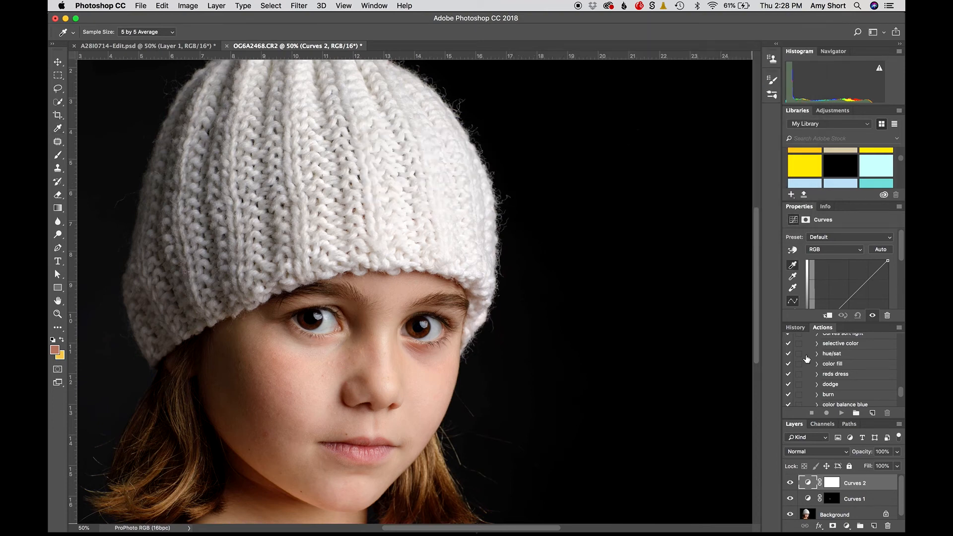
Step: Set the second Curves layer's black point on the shadow under the girl's left eye and invert its mask to black
click(426, 352)
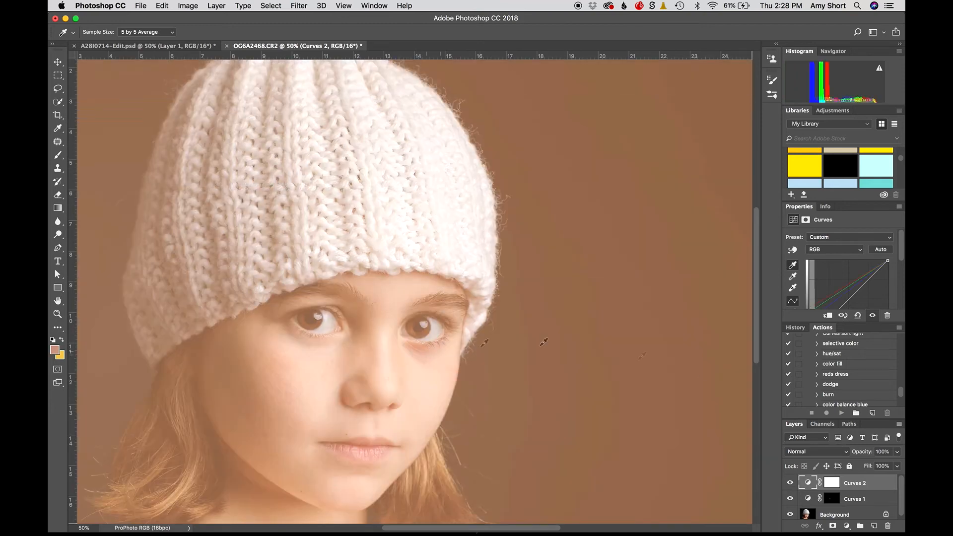
click(833, 481)
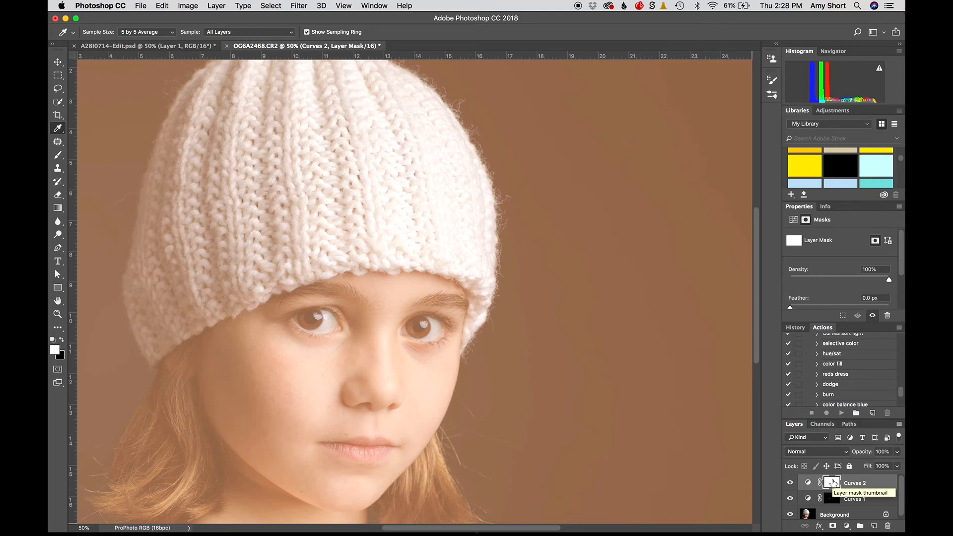
key(super+i)
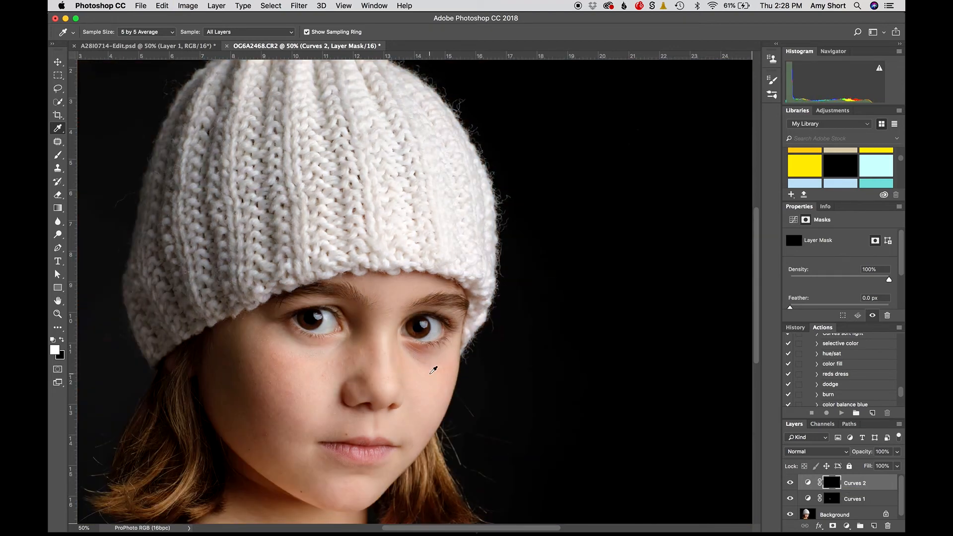
Step: Paint white on the Curves 2 mask over the shadow under the girl's left eye, reducing the brush to 150 px
key(b)
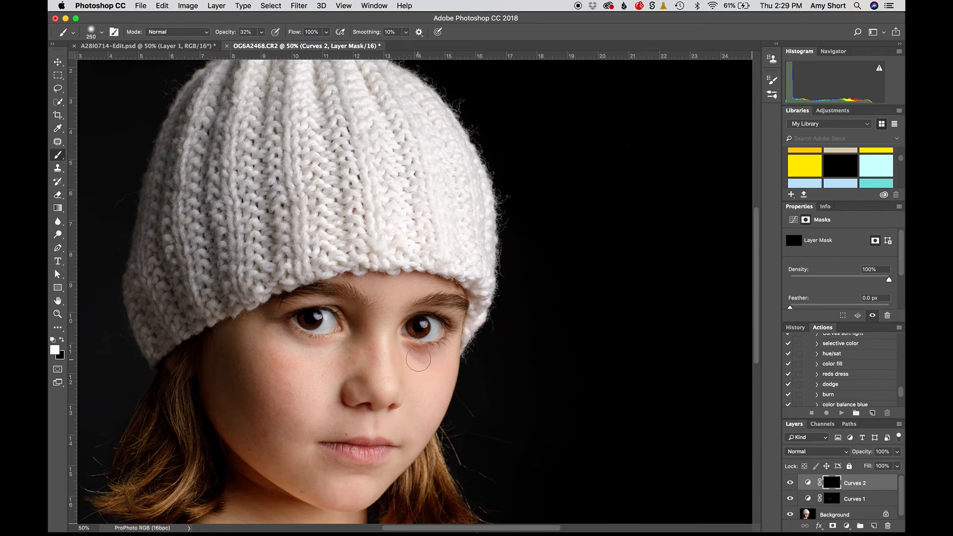
drag(418, 358, 416, 358)
drag(414, 358, 413, 357)
key(bracketleft)
key(bracketleft)
key(bracketleft)
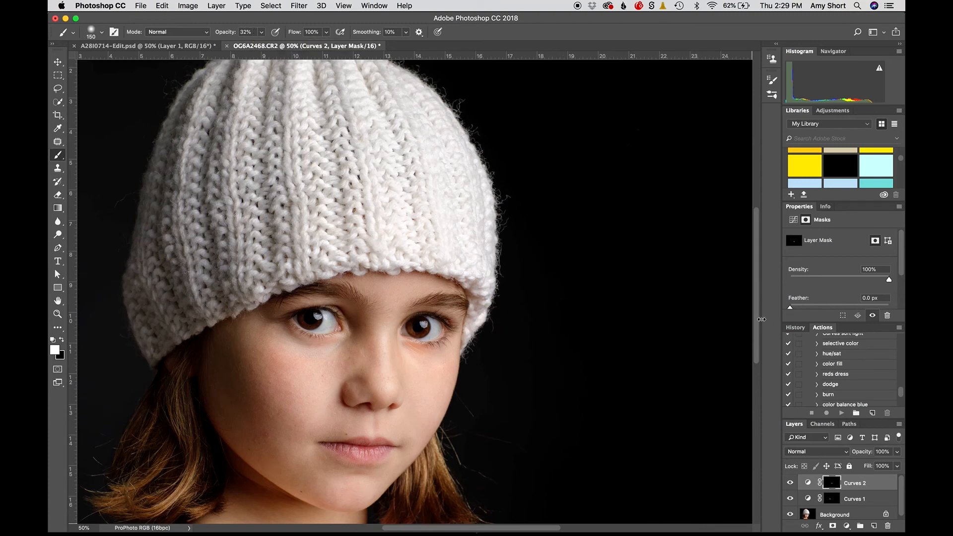
Step: Compare the portrait without Curves 2 and in its originally opened history state, return to the latest state, and examine the under-eye areas closely
click(790, 482)
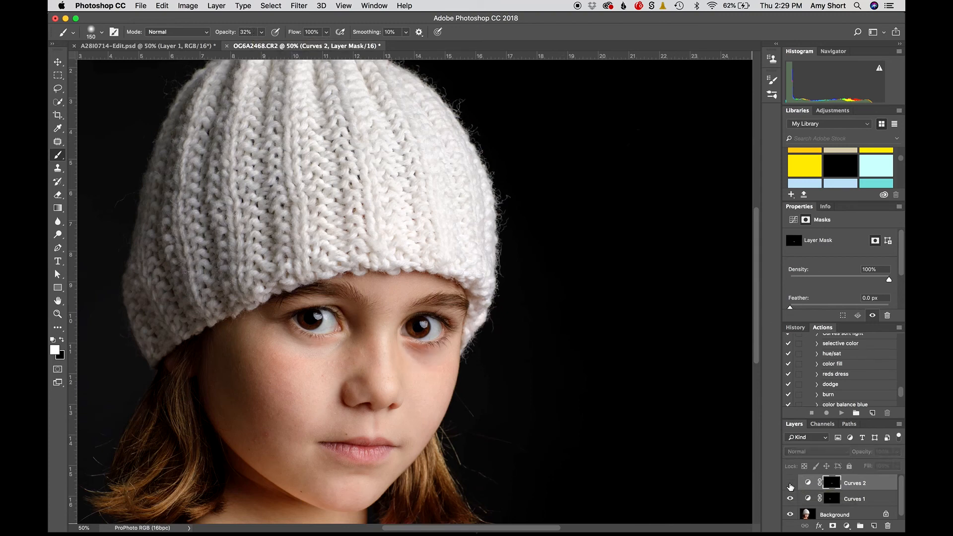
click(790, 483)
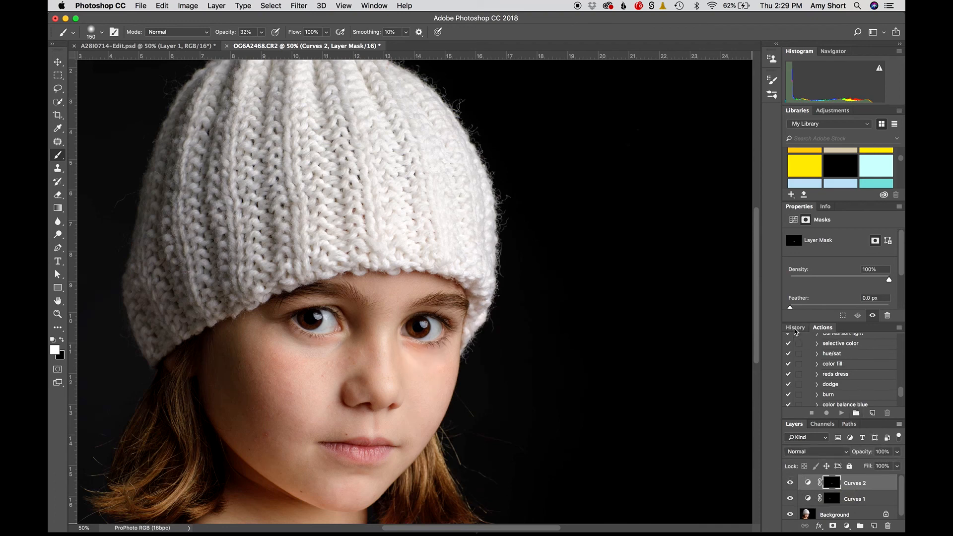
click(795, 328)
scroll(830, 347, up, 10)
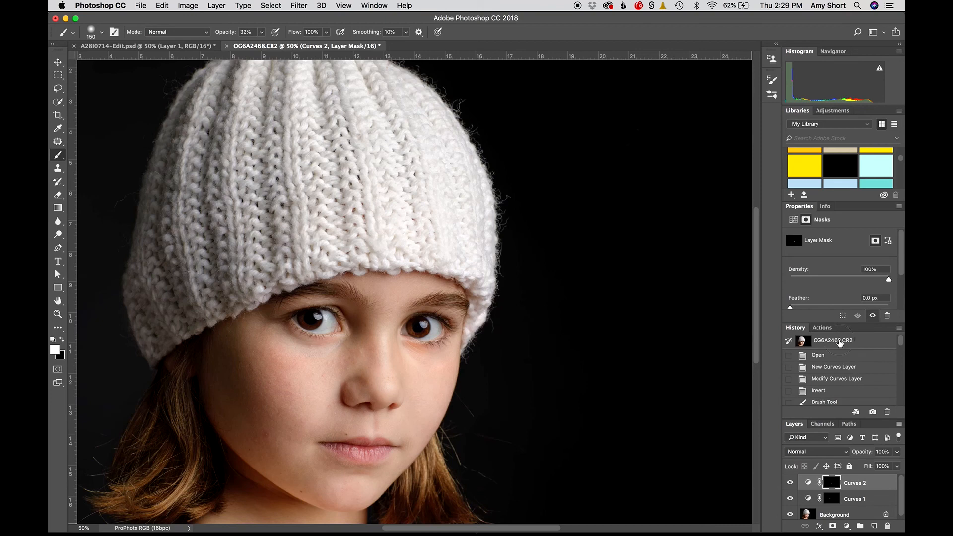
click(837, 341)
scroll(846, 386, down, 10)
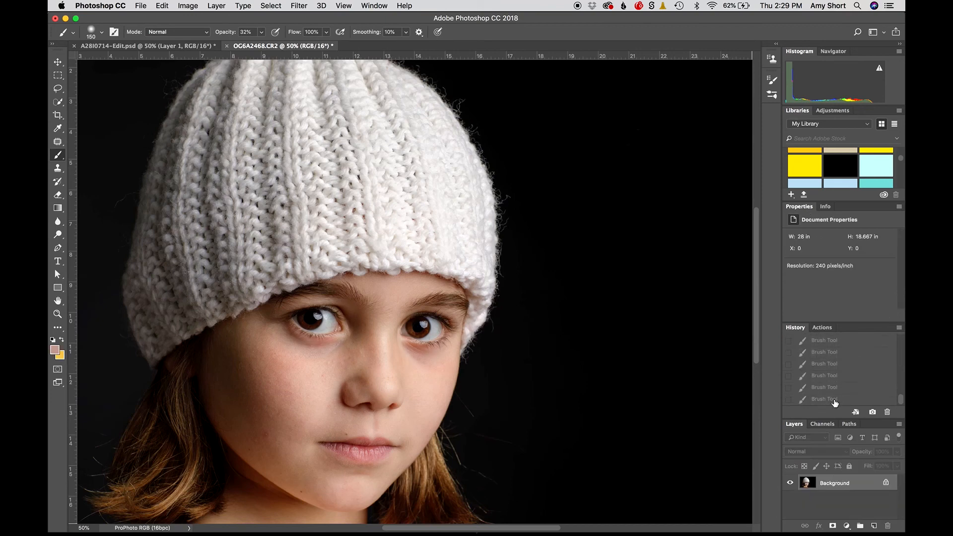
click(833, 399)
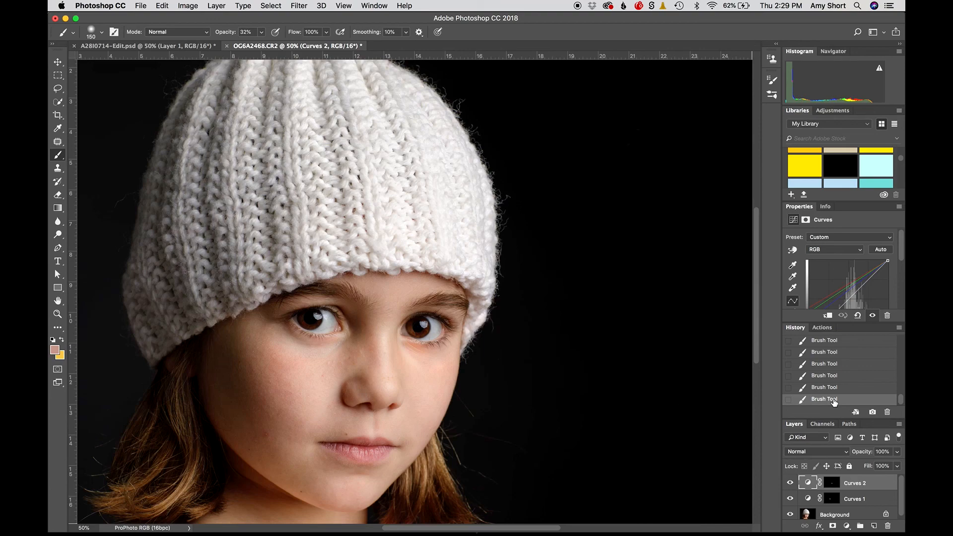
key(super+equal)
key(super+equal)
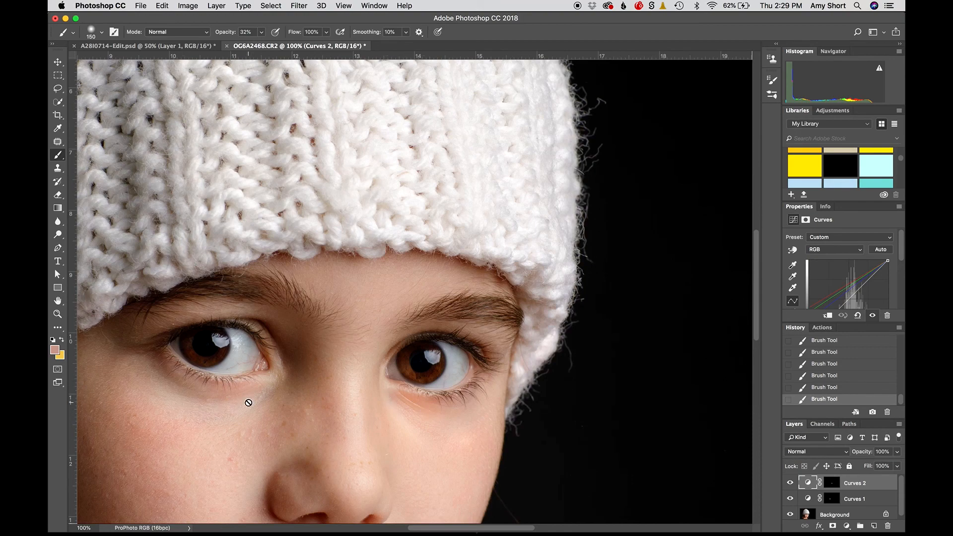
key(super+minus)
key(super+minus)
key(super+minus)
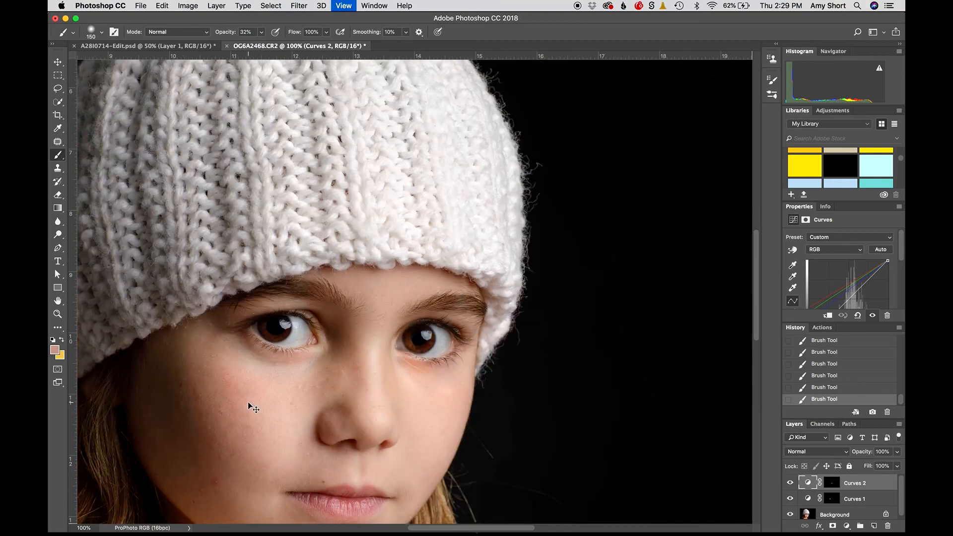